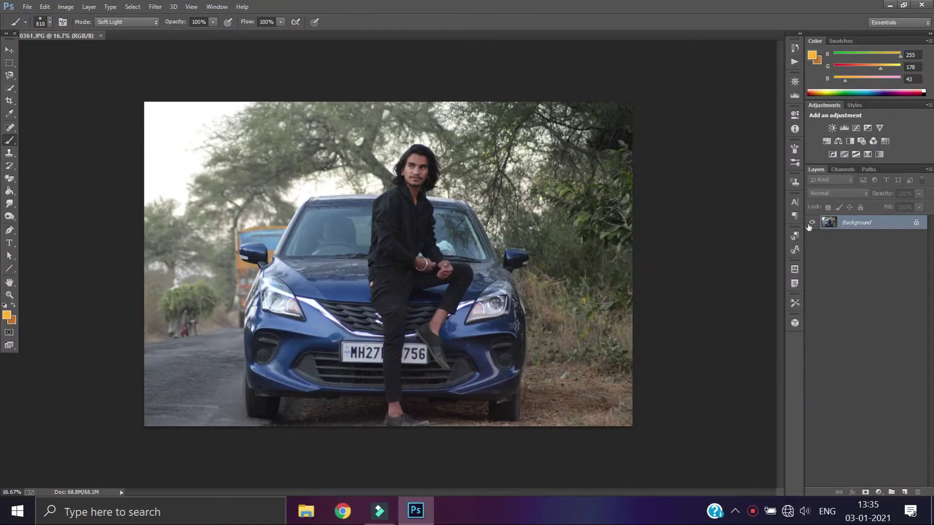
# - Duplicate the Background layer as Background copy and launch the Camera Raw Filter on it
pyautogui.moveTo(876, 223); pyautogui.dragTo(905, 492)
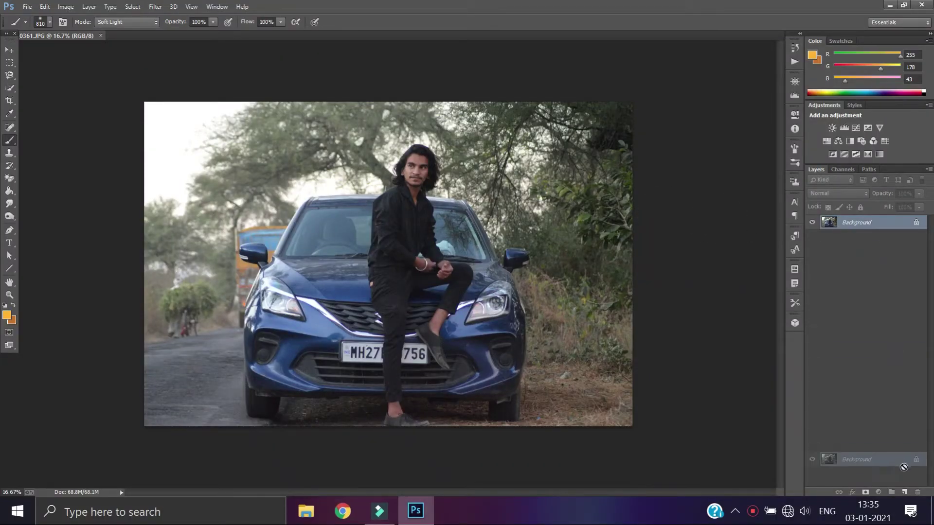
pyautogui.click(156, 6)
pyautogui.click(179, 90)
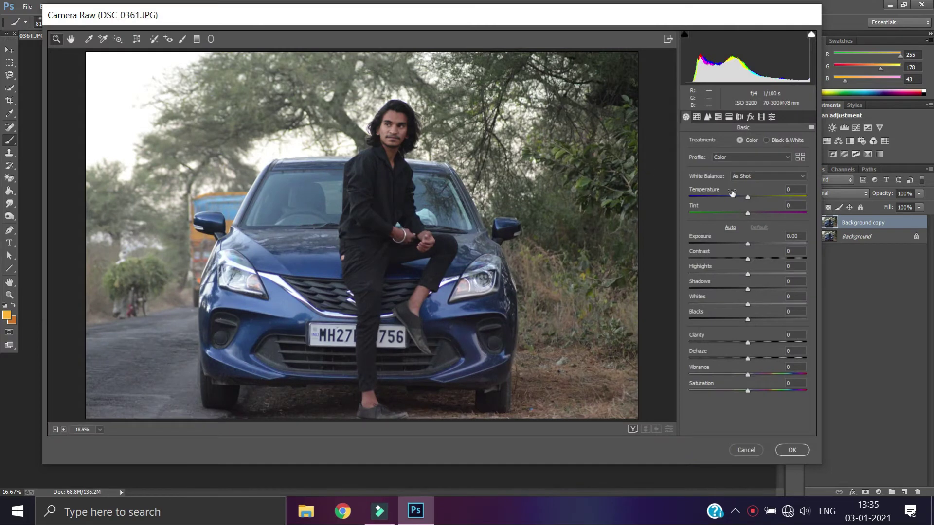
# - Cool the white balance and set exposure +0.15, contrast +10, shadows +48, vibrance +68
pyautogui.moveTo(747, 199); pyautogui.dragTo(745, 199)
pyautogui.moveTo(747, 244); pyautogui.dragTo(746, 244)
pyautogui.press('Down')
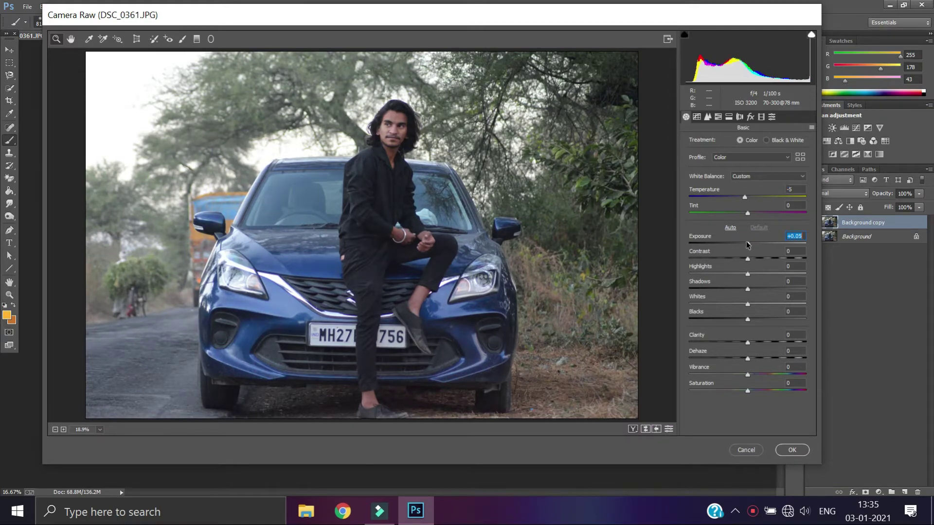
pyautogui.press('Up')
pyautogui.press('Up')
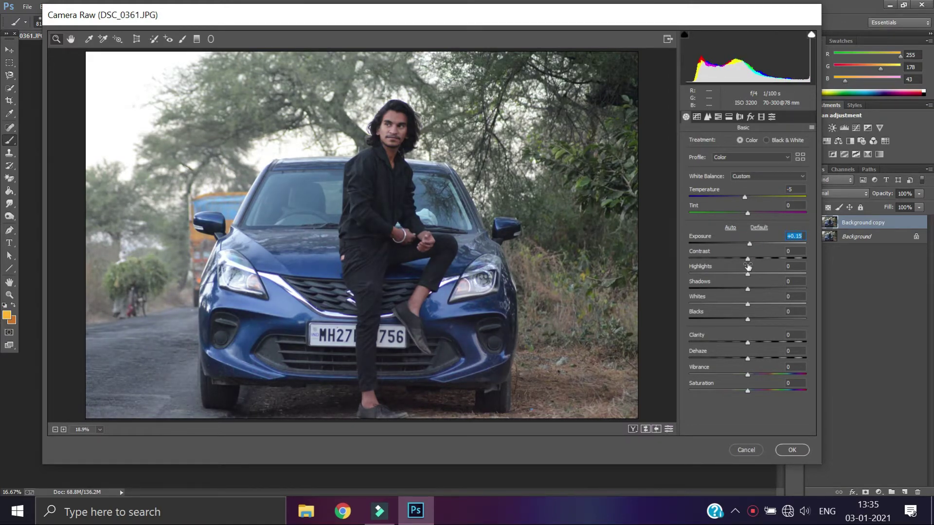
pyautogui.moveTo(746, 261); pyautogui.dragTo(705, 275)
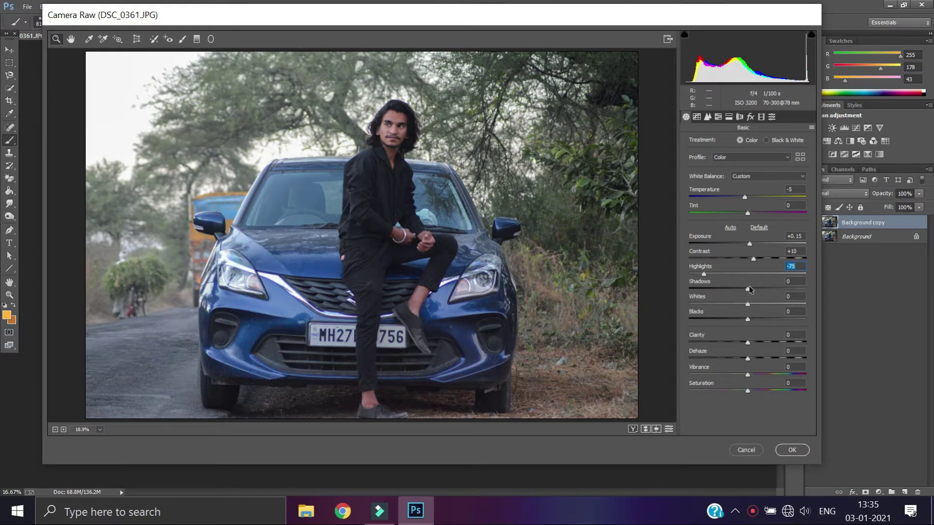
pyautogui.moveTo(749, 288)
pyautogui.mouseDown()
pyautogui.moveTo(778, 287)
pyautogui.moveTo(762, 304)
pyautogui.moveTo(707, 311)
pyautogui.moveTo(777, 323)
pyautogui.moveTo(789, 342)
pyautogui.mouseUp()
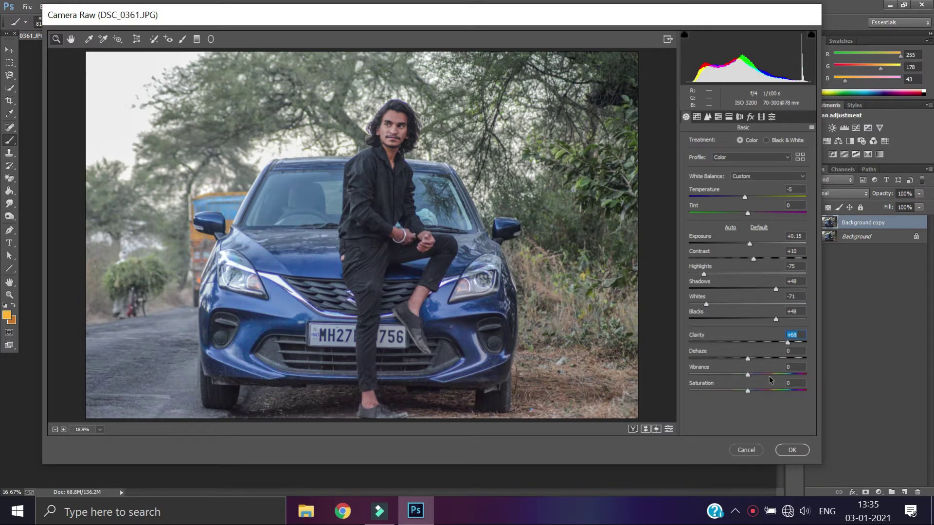
pyautogui.moveTo(769, 376); pyautogui.dragTo(780, 373)
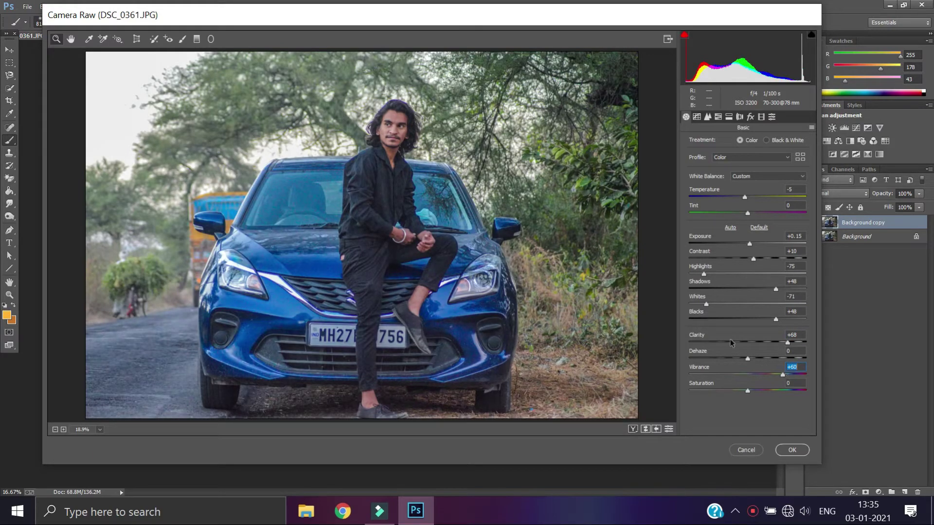
pyautogui.moveTo(782, 373); pyautogui.dragTo(788, 376)
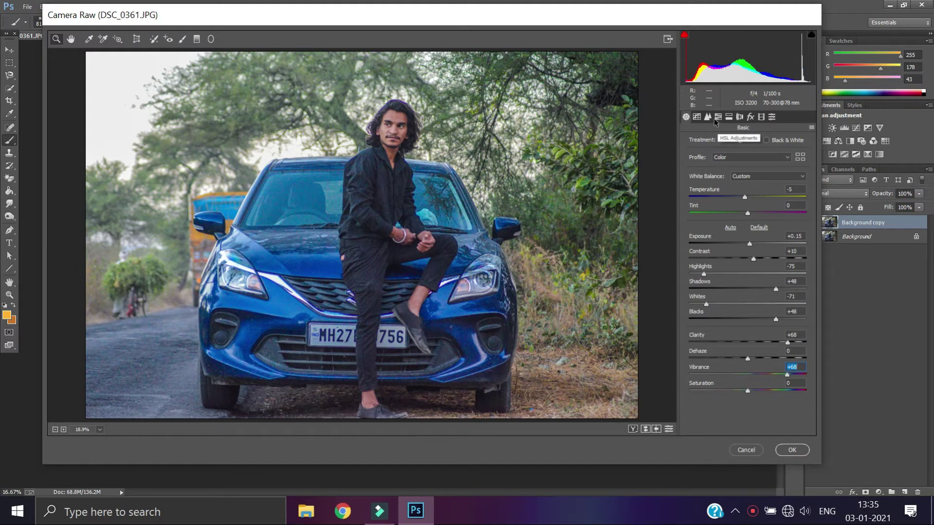
# - Add sharpening and set luminance noise reduction to 48 in the Detail settings
pyautogui.click(708, 117)
pyautogui.click(742, 238)
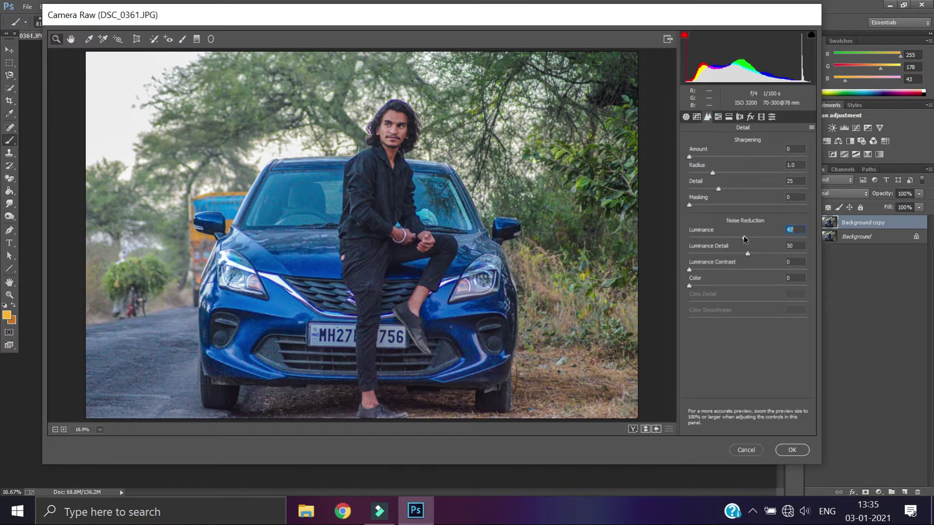
pyautogui.click(711, 156)
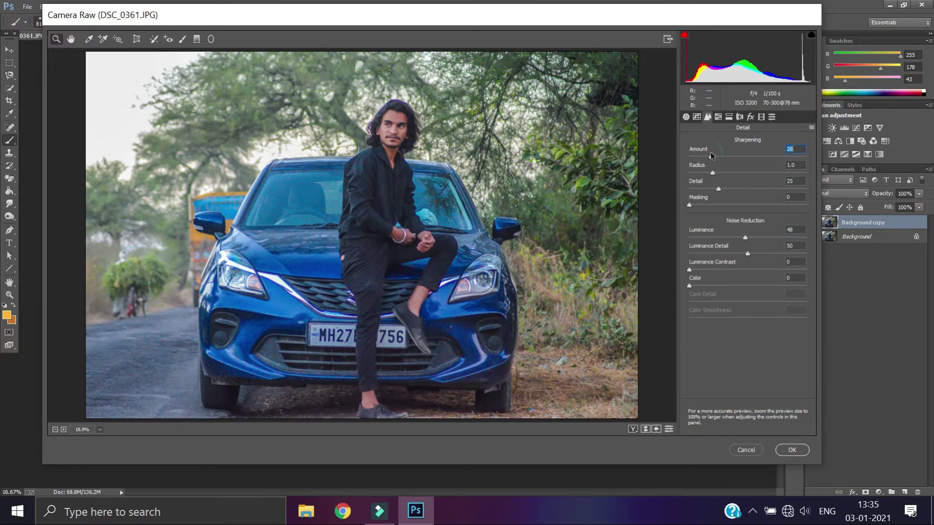
pyautogui.click(718, 118)
# - Set Yellows saturation and Yellows hue both to -100
pyautogui.click(712, 141)
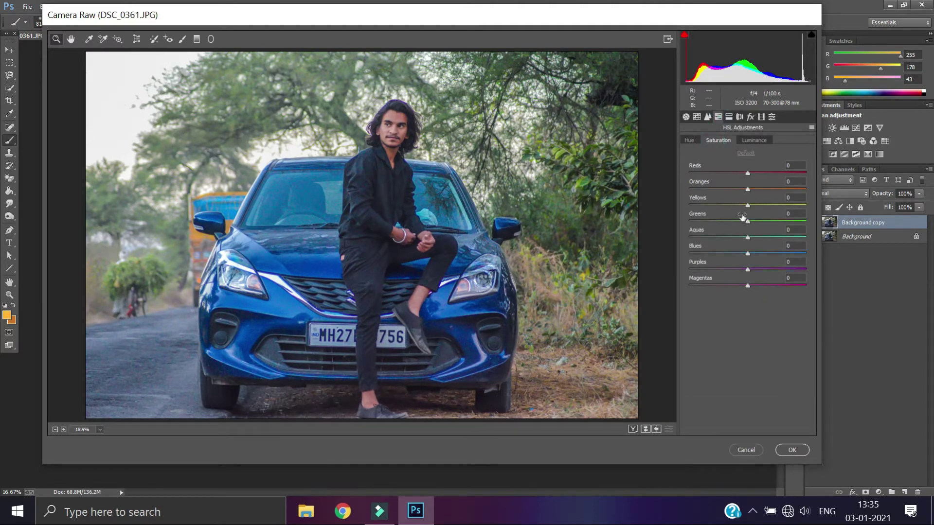
pyautogui.moveTo(719, 205)
pyautogui.mouseDown()
pyautogui.moveTo(689, 206)
pyautogui.moveTo(684, 243)
pyautogui.mouseUp()
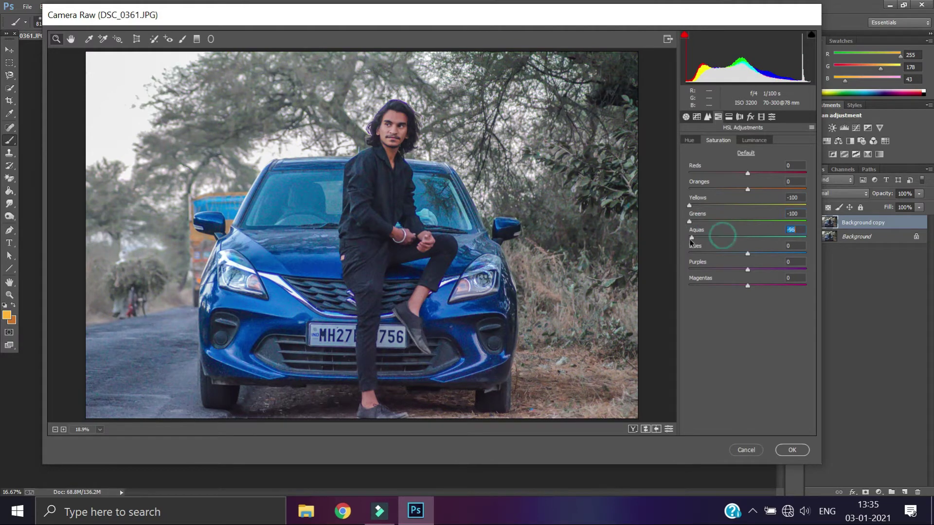
pyautogui.click(689, 140)
pyautogui.moveTo(708, 205)
pyautogui.mouseDown()
pyautogui.moveTo(689, 206)
pyautogui.moveTo(685, 223)
pyautogui.mouseUp()
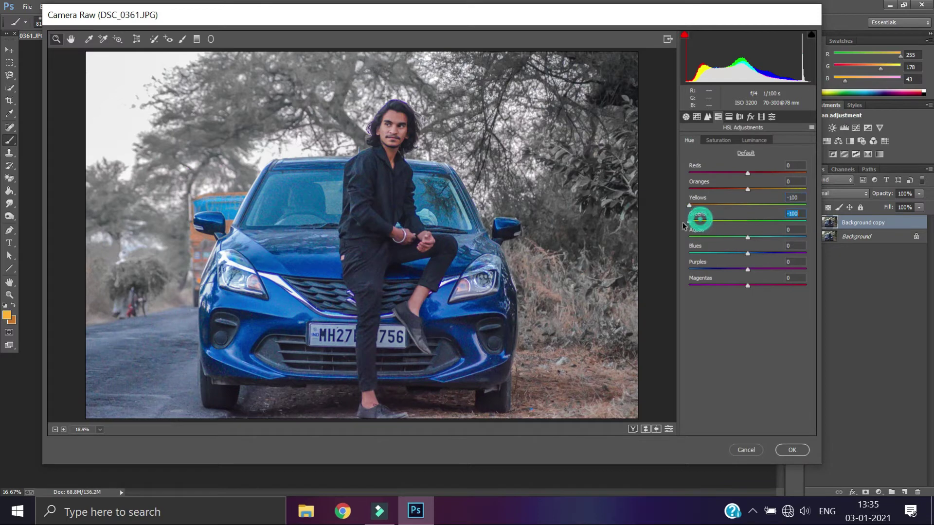
# - Lower Oranges saturation, set Reds saturation +11, Oranges luminance +19, and highlight split-toning hue 215
pyautogui.click(718, 140)
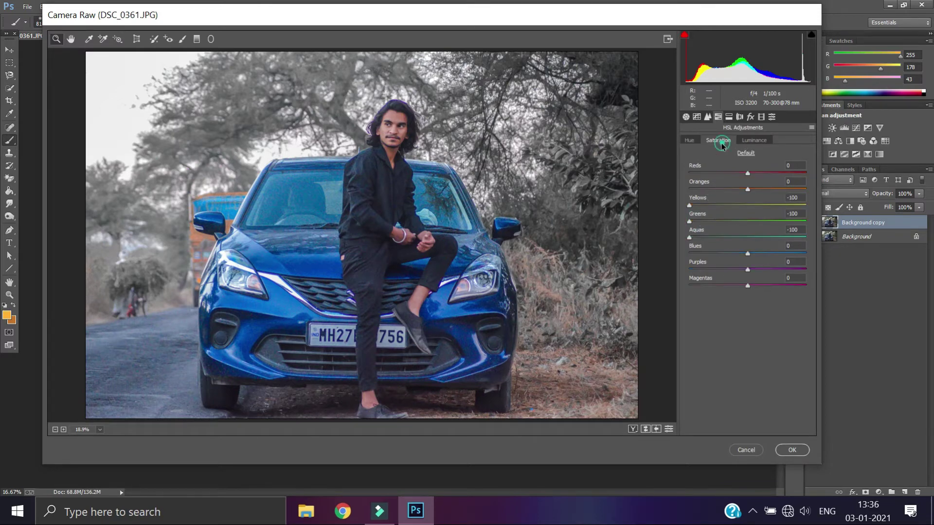
pyautogui.click(736, 188)
pyautogui.moveTo(748, 174); pyautogui.dragTo(754, 174)
pyautogui.click(754, 140)
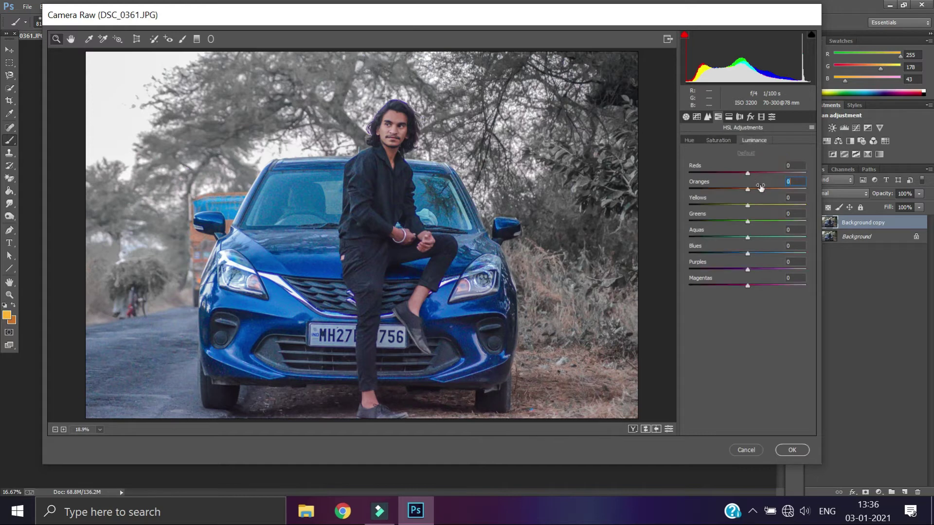
pyautogui.moveTo(760, 189)
pyautogui.mouseDown()
pyautogui.moveTo(770, 189)
pyautogui.moveTo(762, 167)
pyautogui.mouseUp()
pyautogui.click(729, 116)
pyautogui.moveTo(751, 155); pyautogui.dragTo(760, 157)
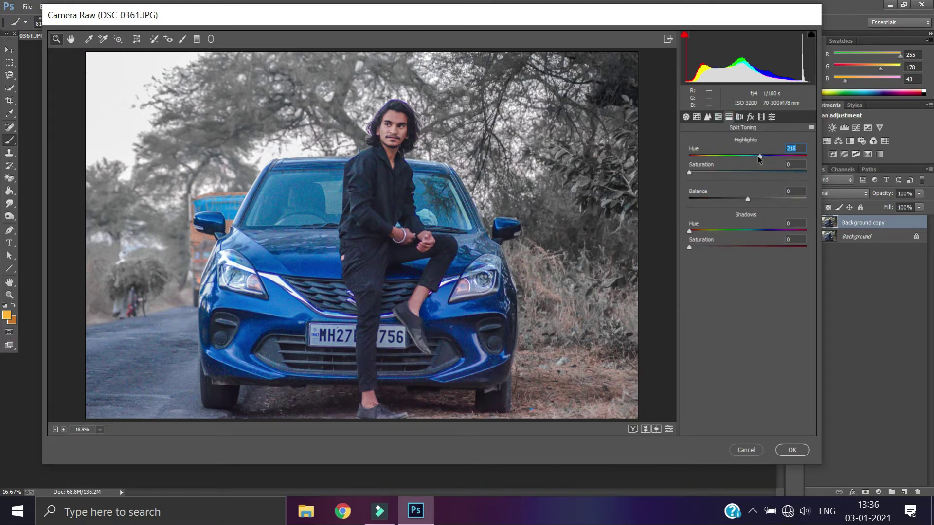
# - Refine split toning to highlights hue about 219 and shadows hue 180 with saturation 12
pyautogui.click(707, 173)
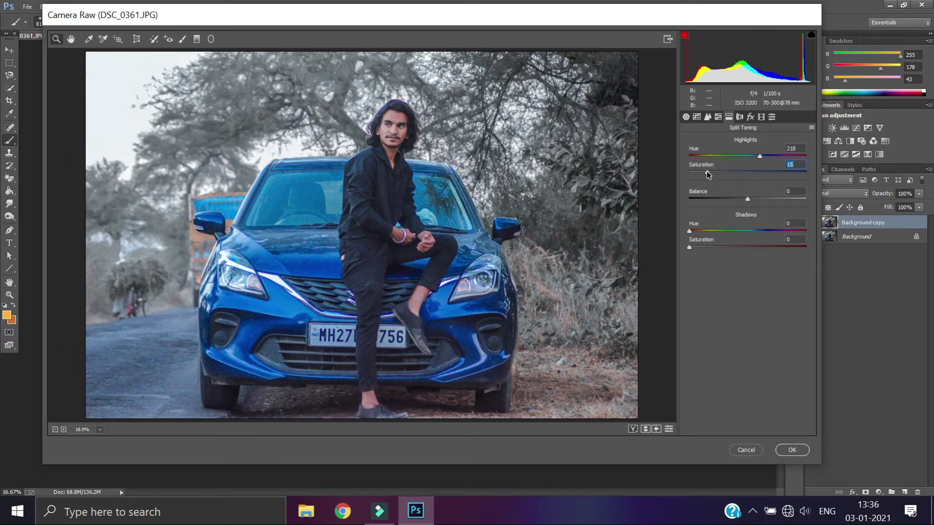
pyautogui.moveTo(759, 156); pyautogui.dragTo(761, 159)
pyautogui.click(755, 230)
pyautogui.moveTo(711, 248); pyautogui.dragTo(704, 249)
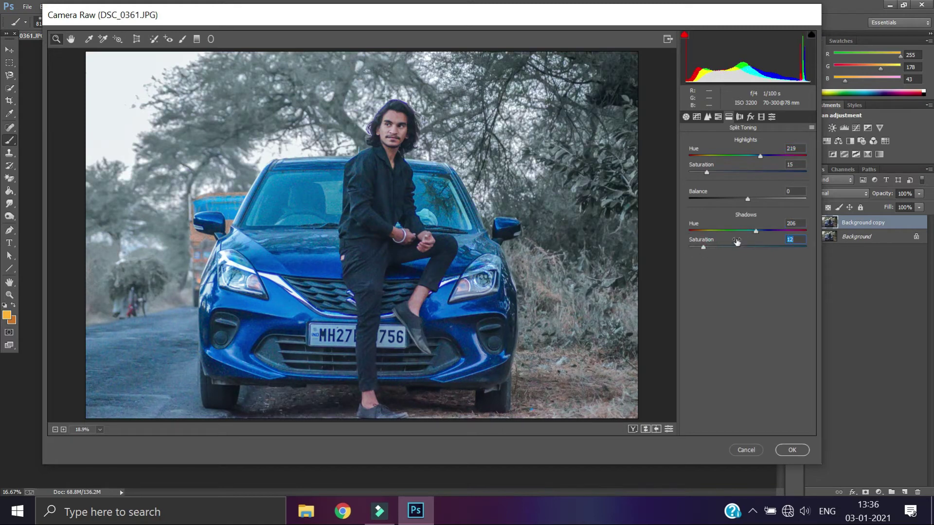
pyautogui.click(755, 231)
pyautogui.moveTo(756, 231); pyautogui.dragTo(751, 231)
# - Raise Blue Primary saturation to +38 and lower Red Primary saturation to -22 in Calibration
pyautogui.click(761, 117)
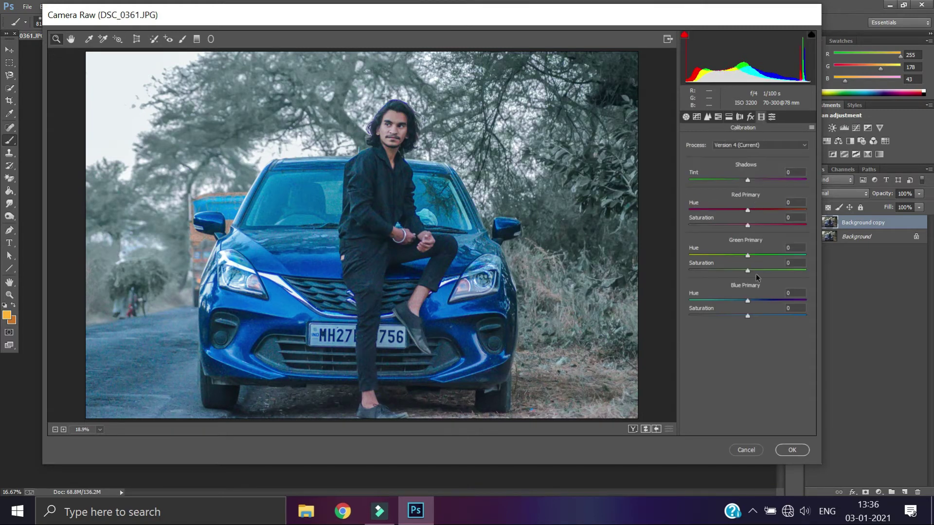
pyautogui.moveTo(758, 316)
pyautogui.mouseDown()
pyautogui.moveTo(780, 316)
pyautogui.moveTo(739, 303)
pyautogui.mouseUp()
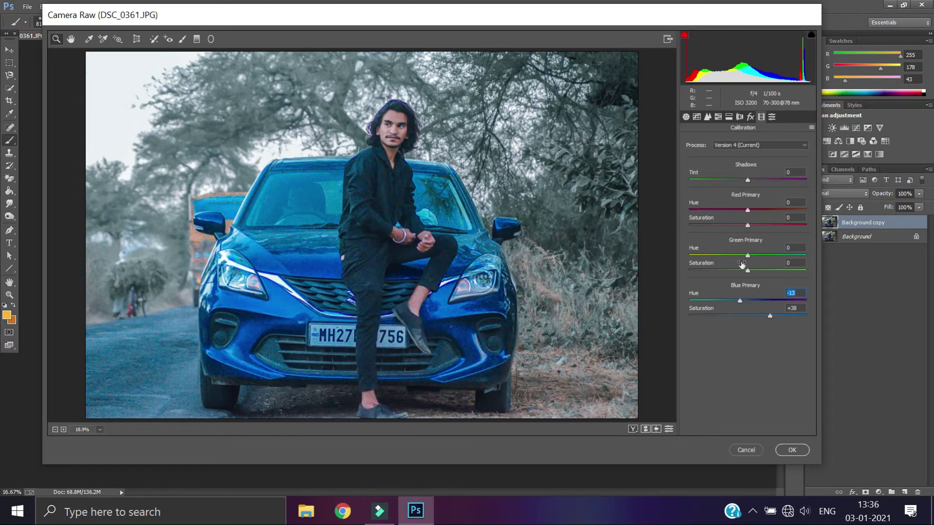
pyautogui.click(733, 225)
# - Add a post-crop vignette with amount -26 and feather 86
pyautogui.click(751, 117)
pyautogui.moveTo(740, 247); pyautogui.dragTo(734, 247)
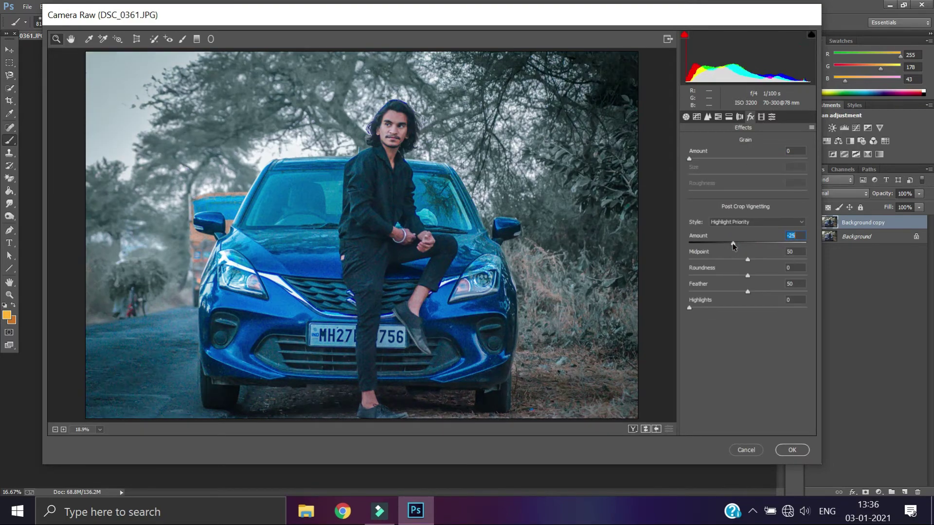
pyautogui.moveTo(771, 291); pyautogui.dragTo(789, 292)
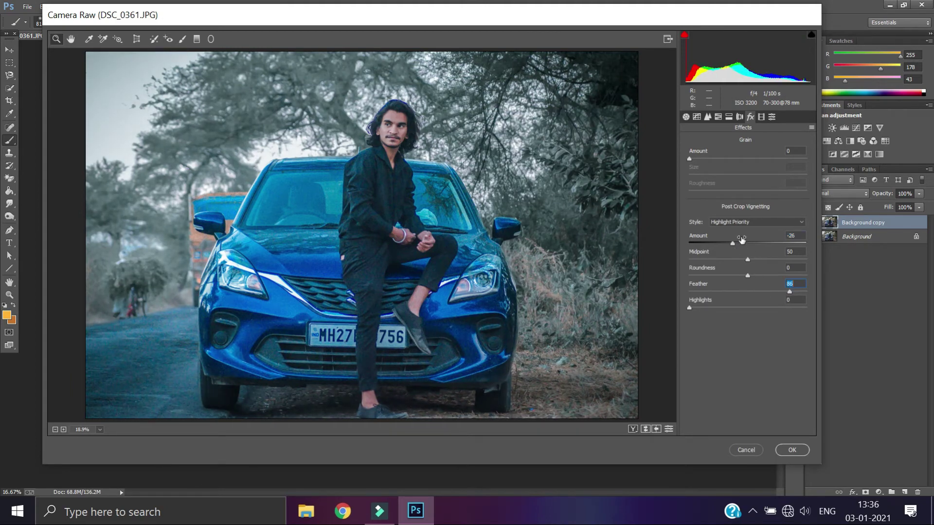
# - Darken the road with a -2.60 exposure graduated filter from the bottom edge, then apply Camera Raw
pyautogui.click(196, 39)
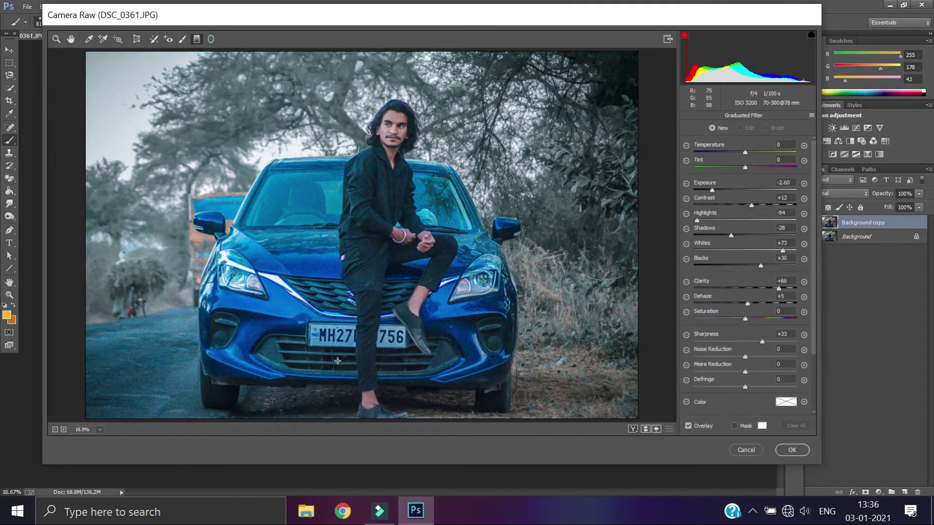
pyautogui.moveTo(356, 419)
pyautogui.mouseDown()
pyautogui.moveTo(355, 315)
pyautogui.moveTo(356, 334)
pyautogui.mouseUp()
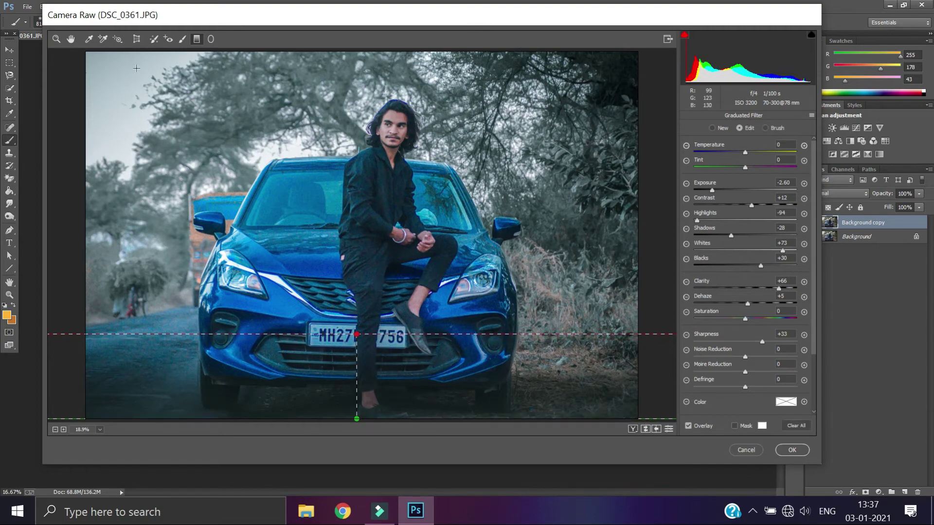
pyautogui.click(56, 39)
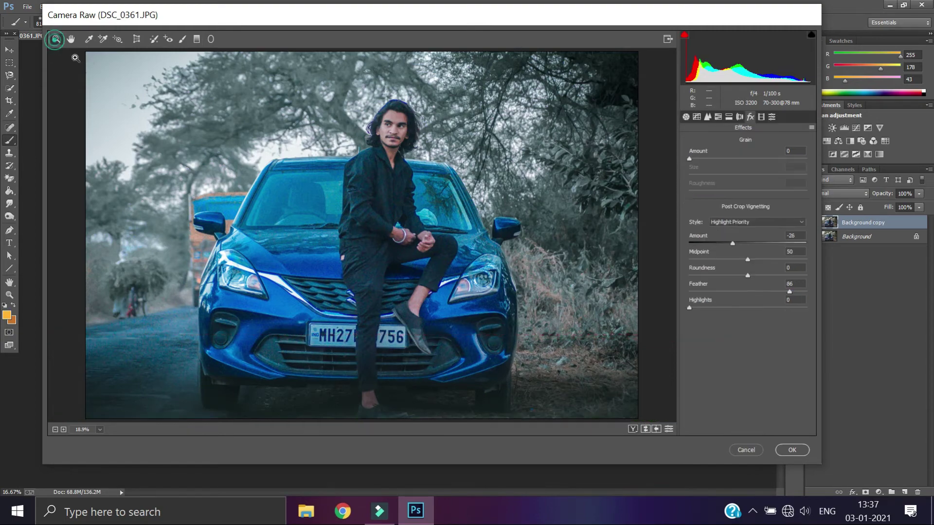
pyautogui.click(793, 450)
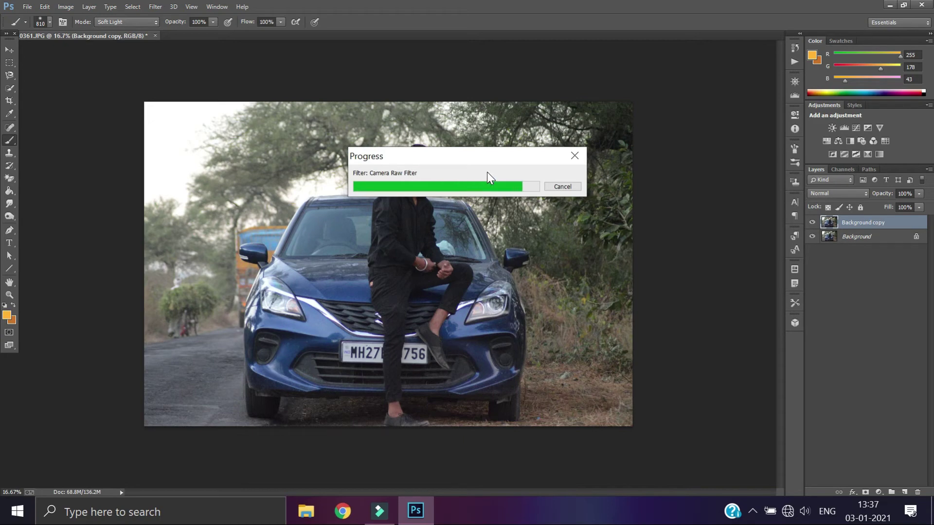
# - Check the rendered grade and duplicate the Background copy layer
pyautogui.hotkey('ctrl', '-')
pyautogui.hotkey('ctrl', '+')
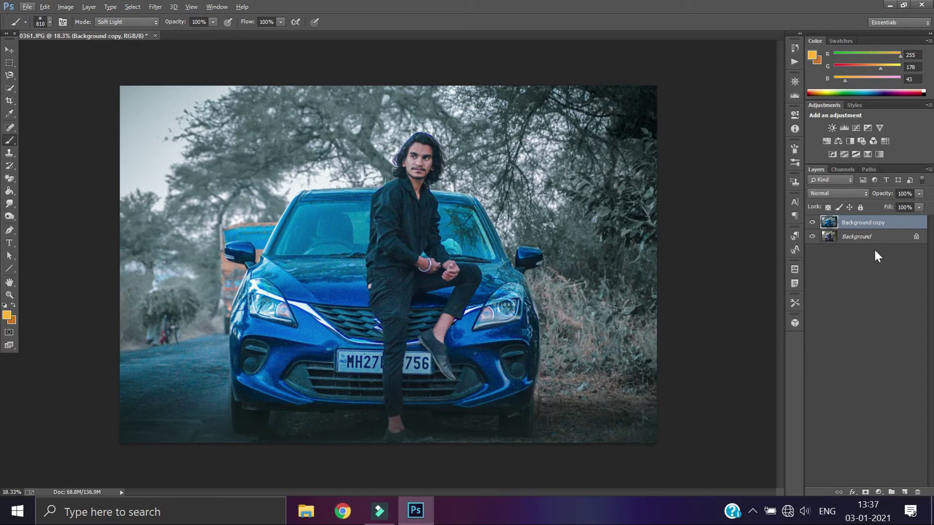
pyautogui.moveTo(876, 224); pyautogui.dragTo(904, 489)
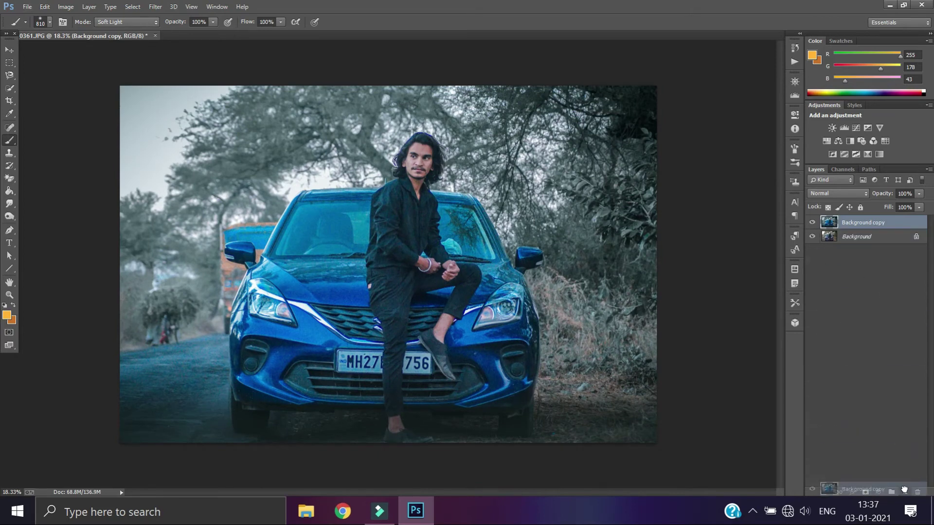
# - Add a Selective Color layer and set Blacks yellow -12, magenta +2
pyautogui.click(878, 491)
pyautogui.click(871, 482)
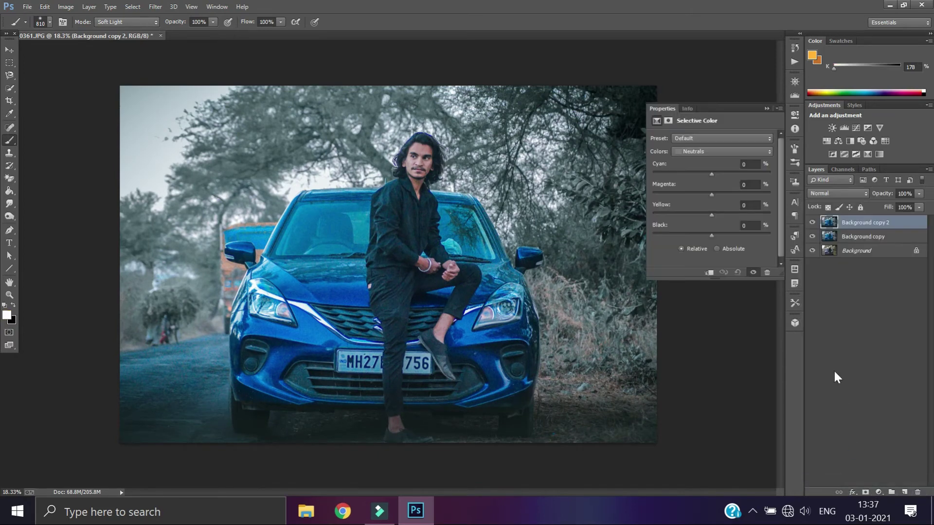
pyautogui.click(714, 152)
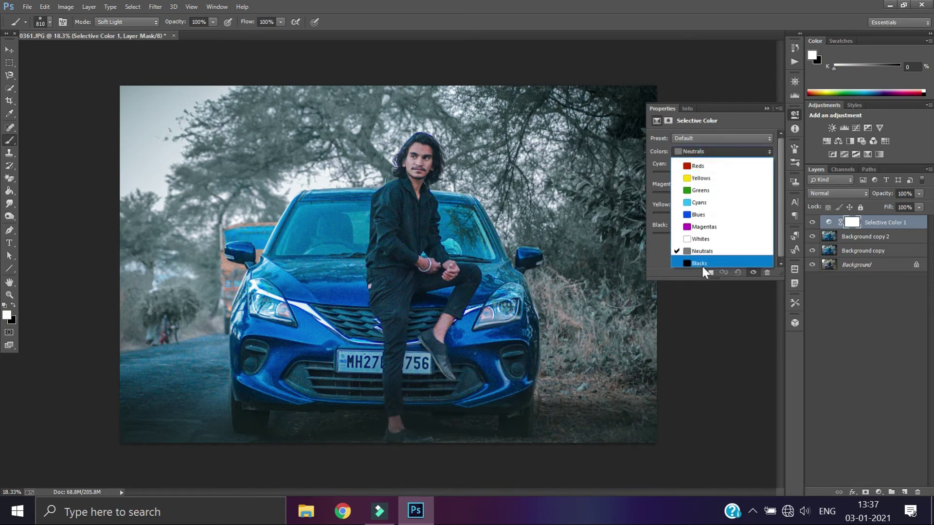
pyautogui.click(702, 263)
pyautogui.moveTo(710, 214); pyautogui.dragTo(703, 212)
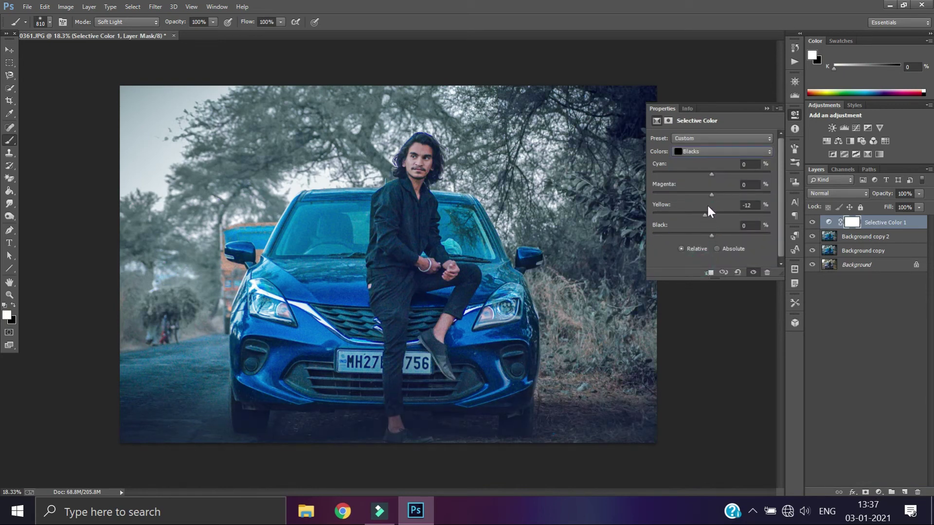
pyautogui.moveTo(711, 194); pyautogui.dragTo(713, 173)
# - Adjust Blues to magenta -18 and yellow +20
pyautogui.click(723, 154)
pyautogui.click(706, 211)
pyautogui.moveTo(710, 217); pyautogui.dragTo(702, 215)
pyautogui.moveTo(712, 194); pyautogui.dragTo(701, 200)
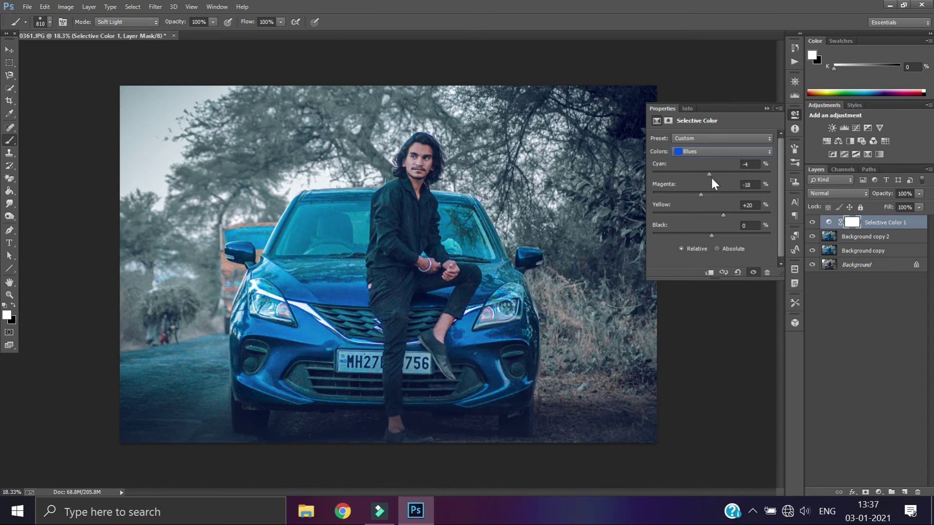
# - Adjust Yellows to black +39, magenta +12 and yellow +6
pyautogui.click(712, 152)
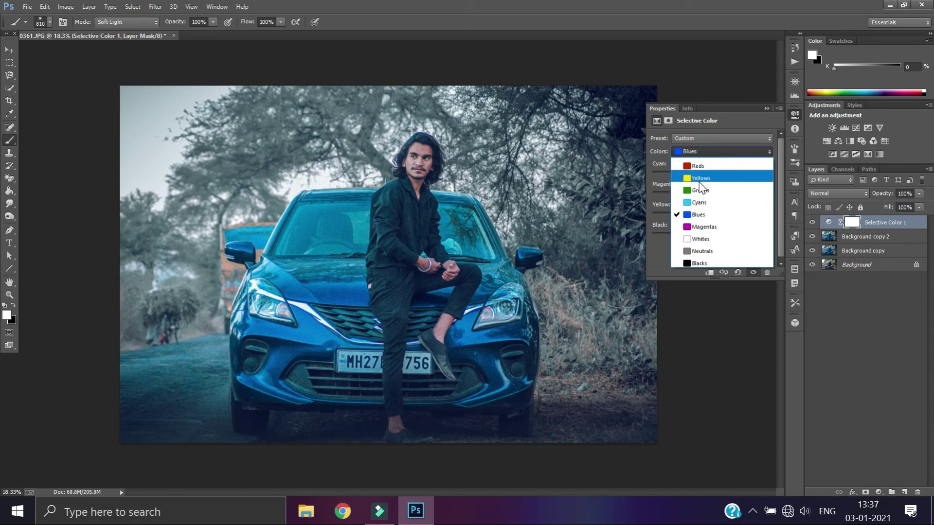
pyautogui.click(700, 178)
pyautogui.moveTo(711, 233)
pyautogui.mouseDown()
pyautogui.moveTo(690, 234)
pyautogui.moveTo(702, 236)
pyautogui.mouseUp()
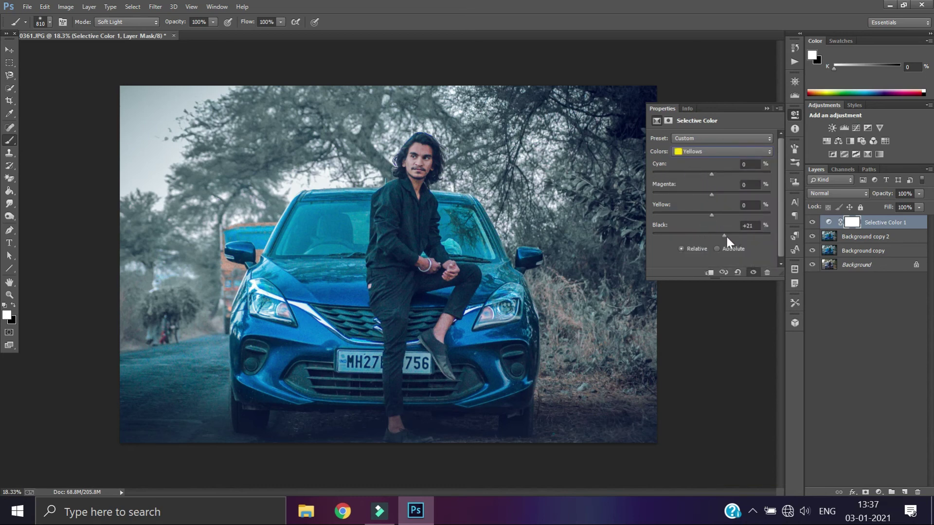
pyautogui.moveTo(712, 194); pyautogui.dragTo(718, 195)
pyautogui.moveTo(711, 215); pyautogui.dragTo(687, 220)
# - Toggle layer visibility to compare the grade with and without Selective Color and the original
pyautogui.click(811, 222)
pyautogui.keyDown('alt'); pyautogui.click(815, 266); pyautogui.keyUp('alt')
pyautogui.keyDown('alt'); pyautogui.click(815, 267); pyautogui.keyUp('alt')
pyautogui.keyDown('alt'); pyautogui.click(815, 266); pyautogui.keyUp('alt')
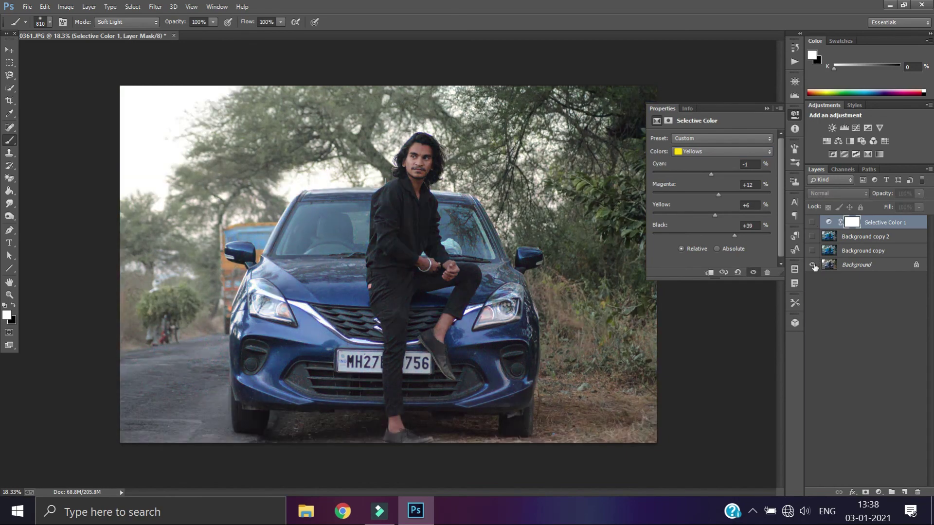